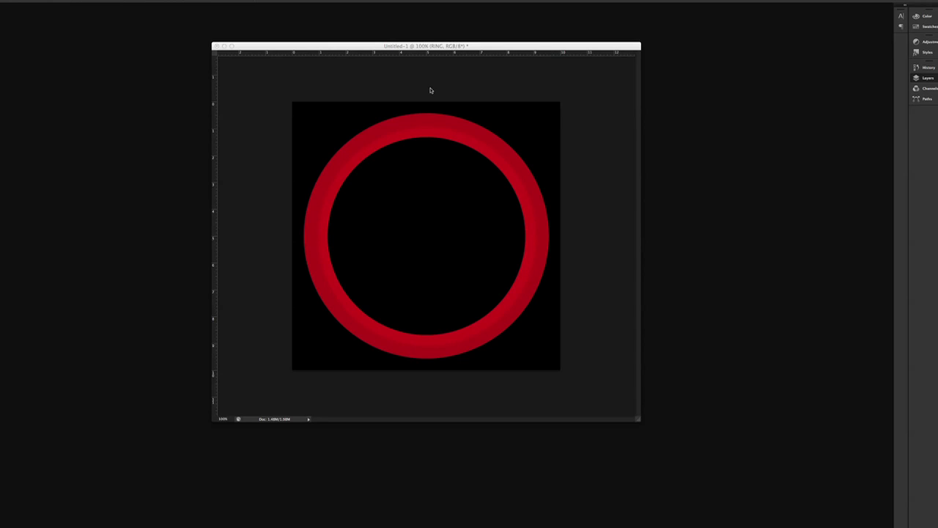
Bring the ring document, with its RING layer above the black Layer 1, to the front.
left_click(443, 55)
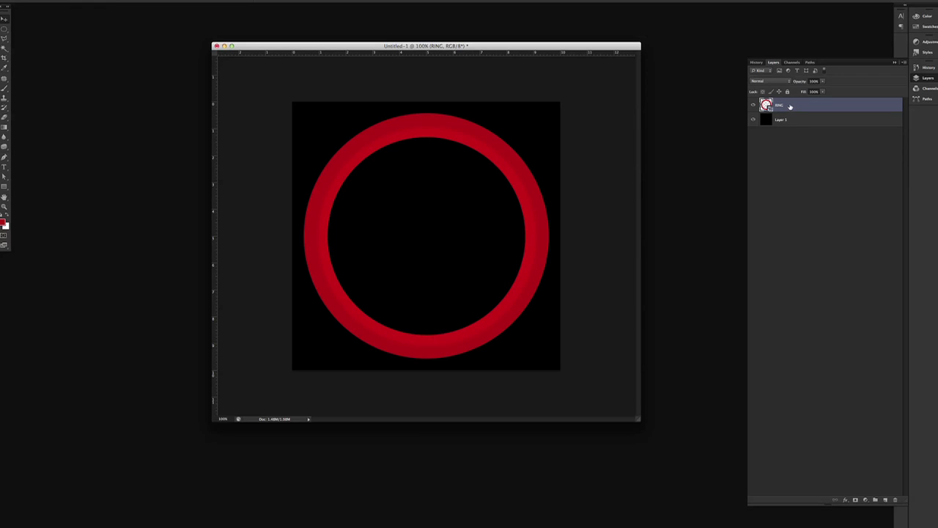
Duplicate the RING layer, move the copy below RING, and rename it 'RING 2'.
left_click_drag(790, 107, 886, 502)
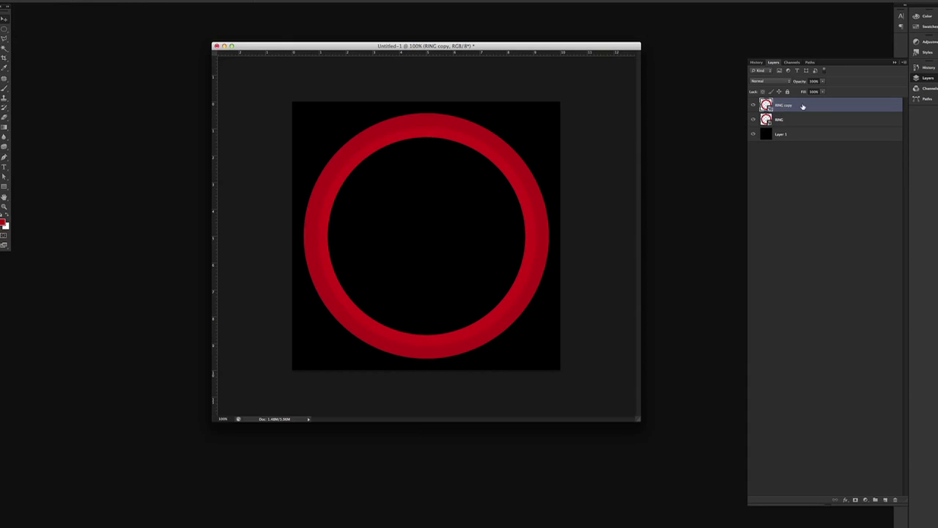
left_click_drag(816, 108, 811, 130)
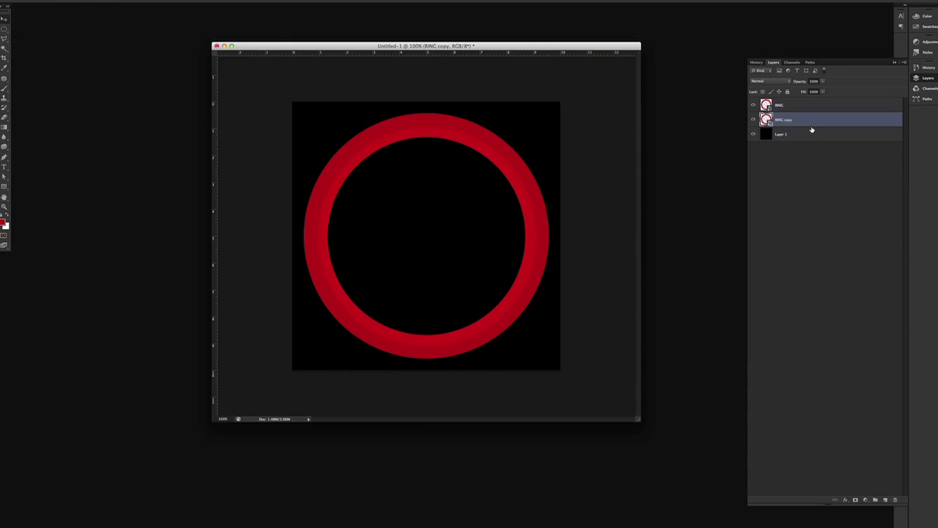
double_click(785, 120)
type("RING 2")
key("Return")
mouse_move(74, 0)
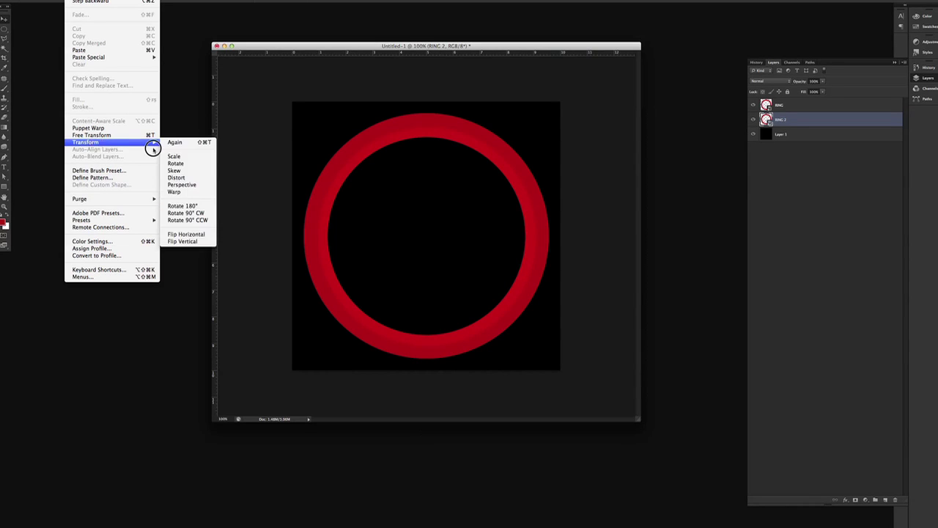
Try a first slight enlargement of the RING 2 ring with Scale, then abandon it.
mouse_move(140, 142)
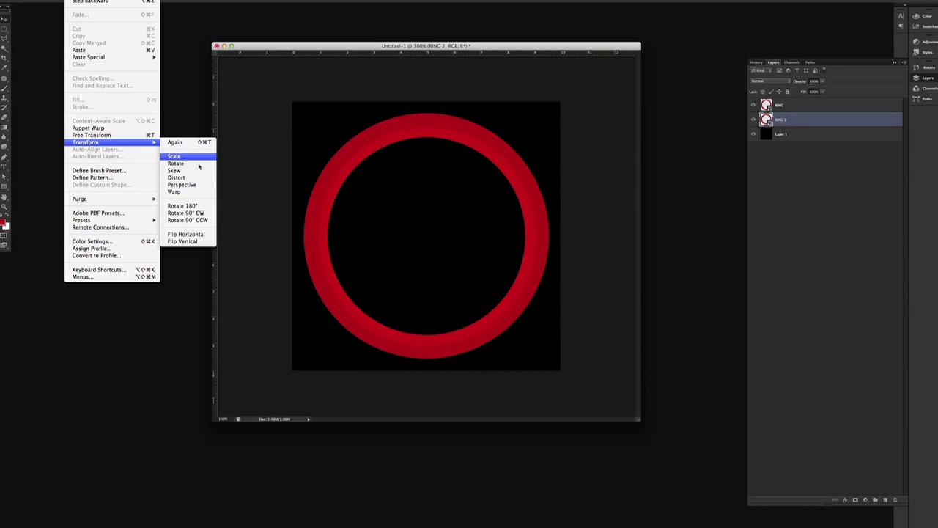
left_click(180, 157)
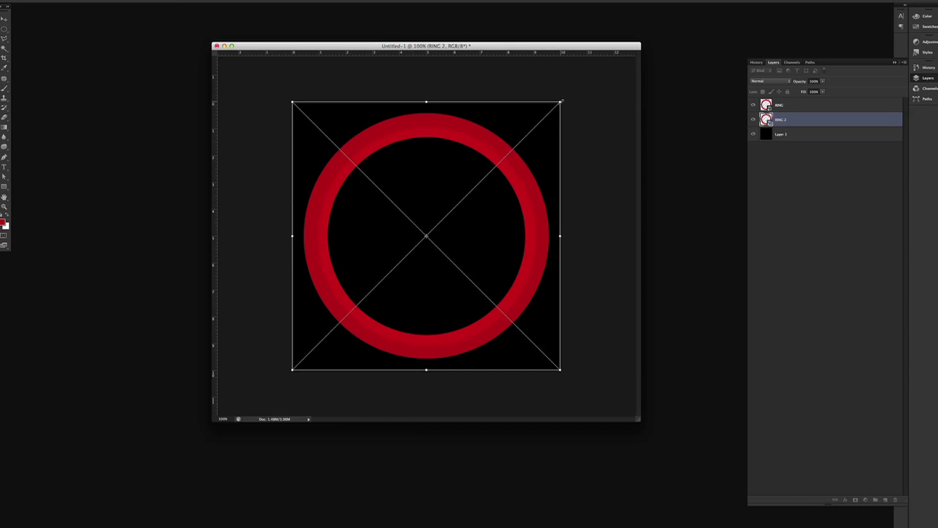
left_click_drag(561, 100, 576, 86)
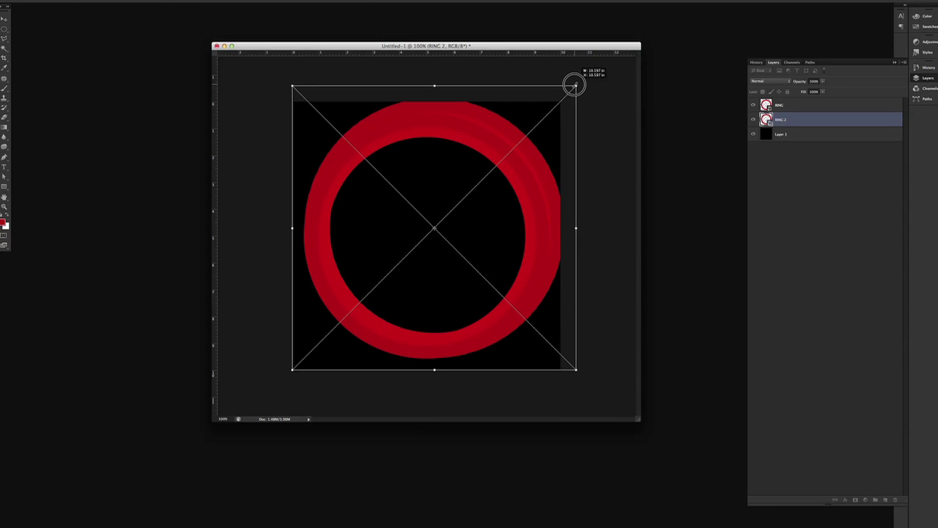
left_click_drag(574, 86, 578, 82)
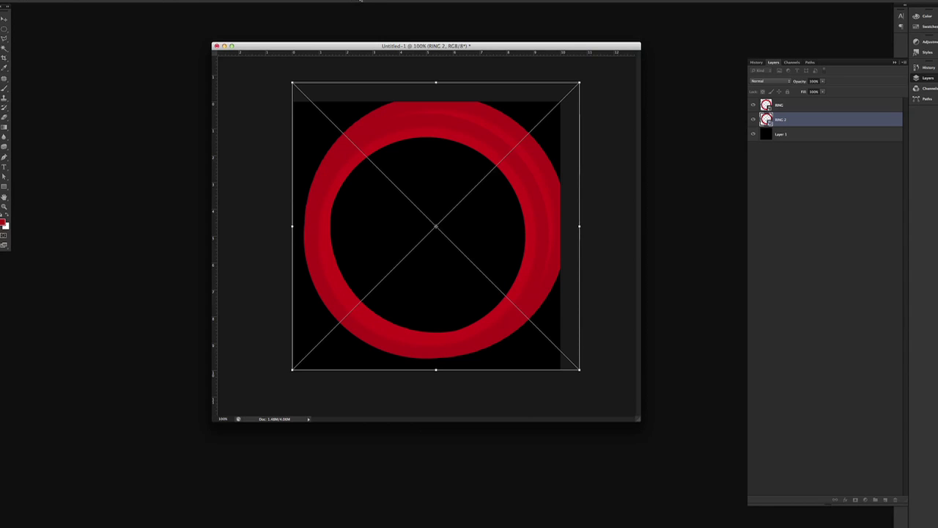
left_click(361, 2)
Scale RING 2 down to about 8.25 in, centred, commit it, and duplicate the layer.
left_click(80, 0)
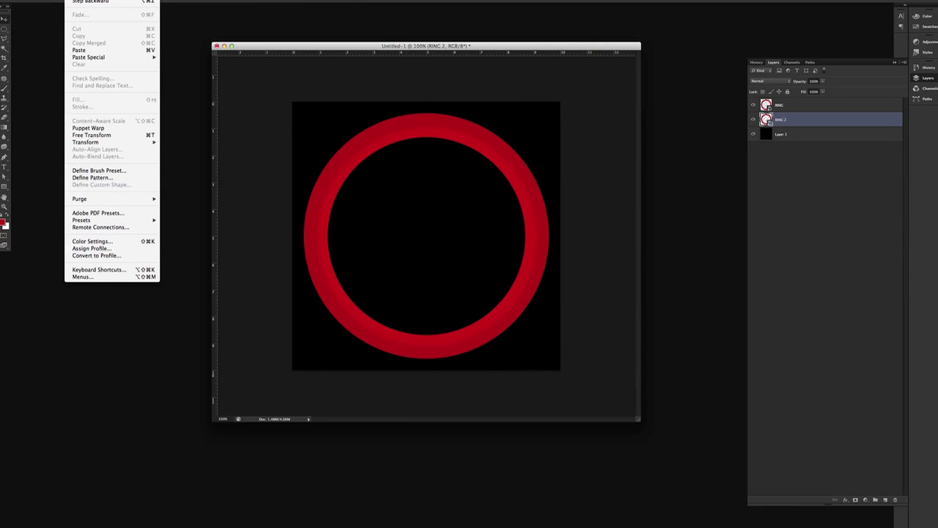
mouse_move(90, 142)
left_click(205, 155)
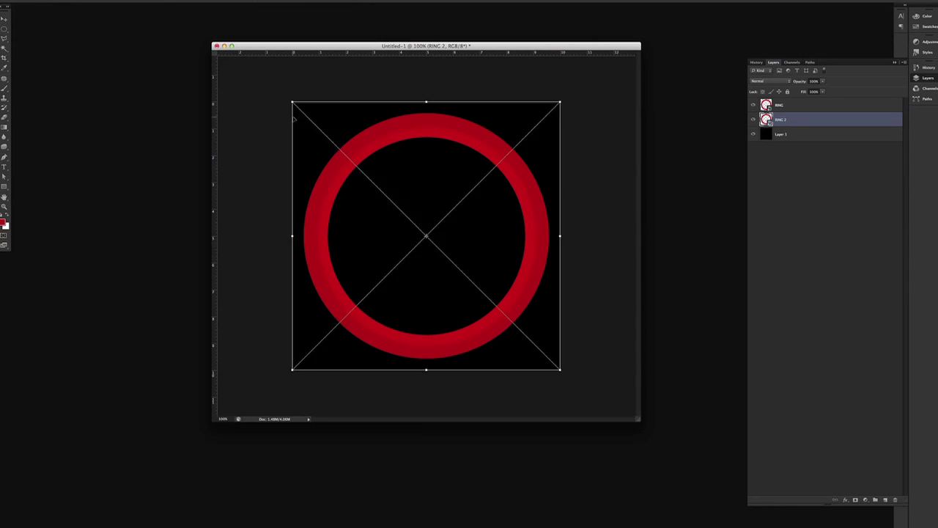
left_click_drag(293, 102, 308, 118)
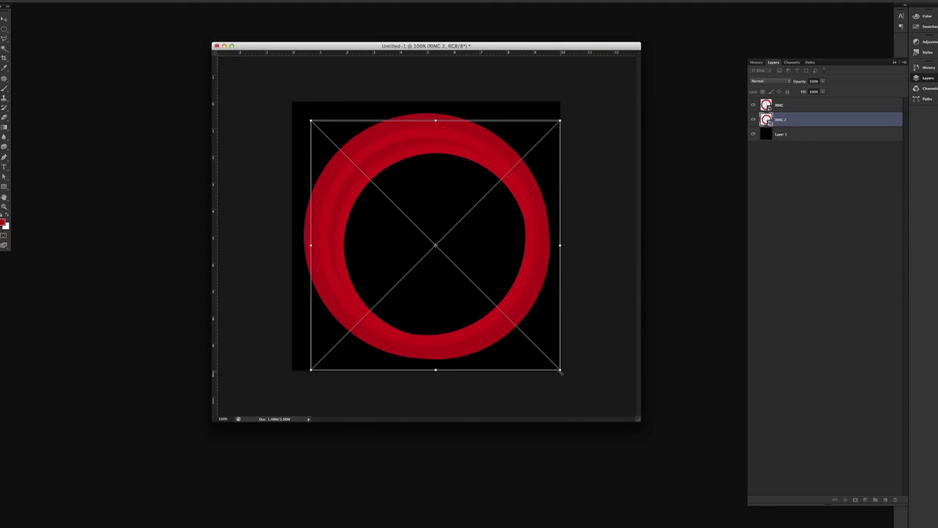
left_click_drag(562, 372, 537, 348)
left_click_drag(312, 120, 317, 125)
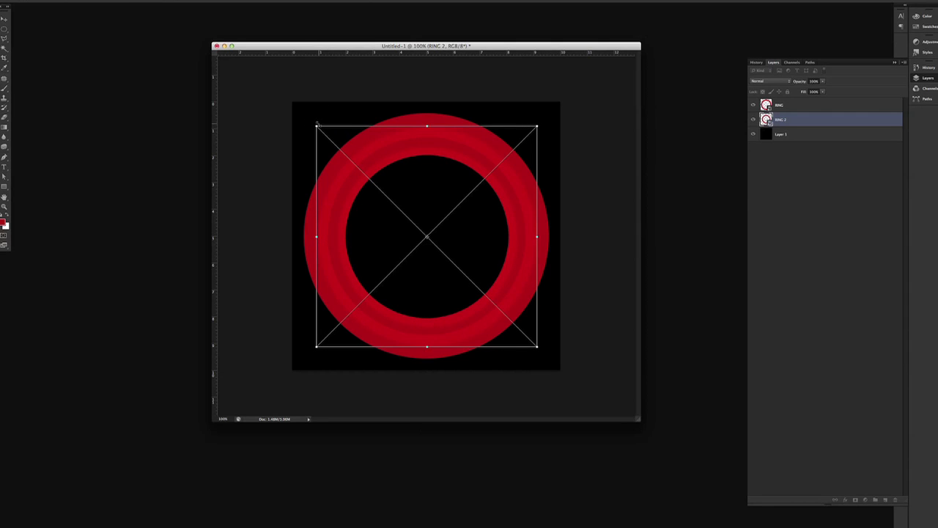
key("Return")
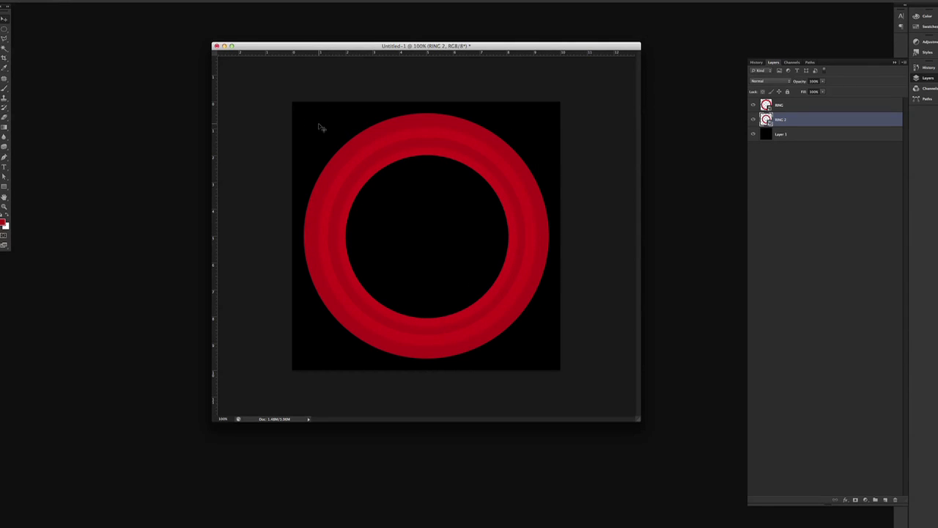
left_click_drag(804, 126, 885, 501)
Move the RING 2 copy below RING 2 and rename it 'RING 3'.
left_click_drag(795, 120, 798, 141)
double_click(789, 135)
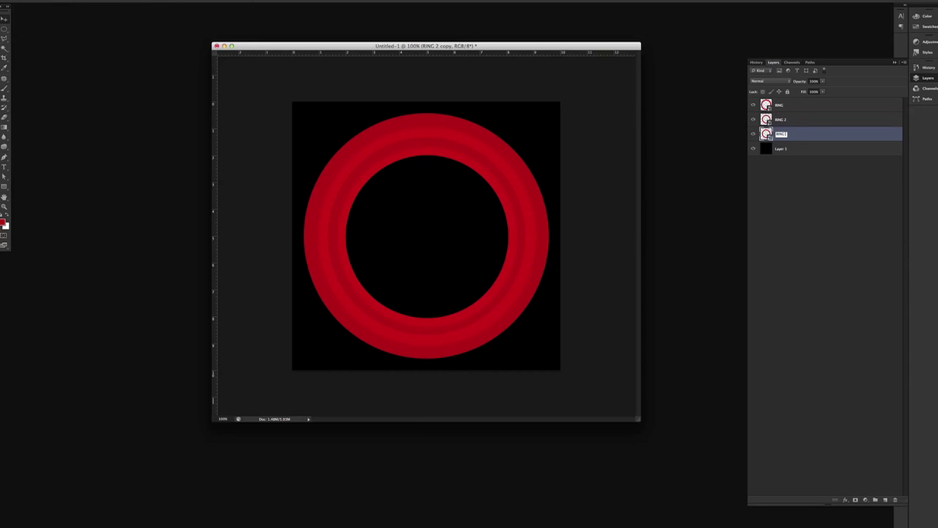
type("RING 3")
key("Return")
Scale RING 3 down to about 7.2 in, commit it, and duplicate the layer.
left_click(80, 0)
mouse_move(152, 150)
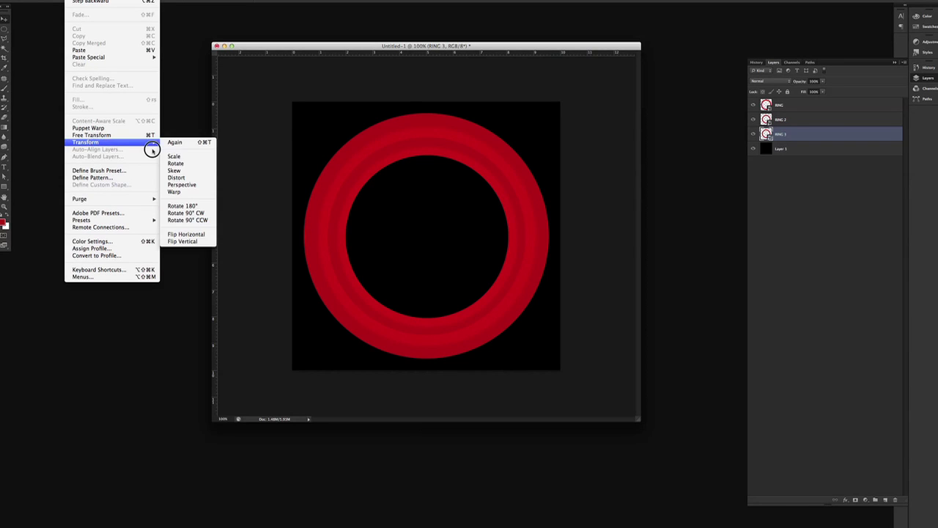
left_click(184, 155)
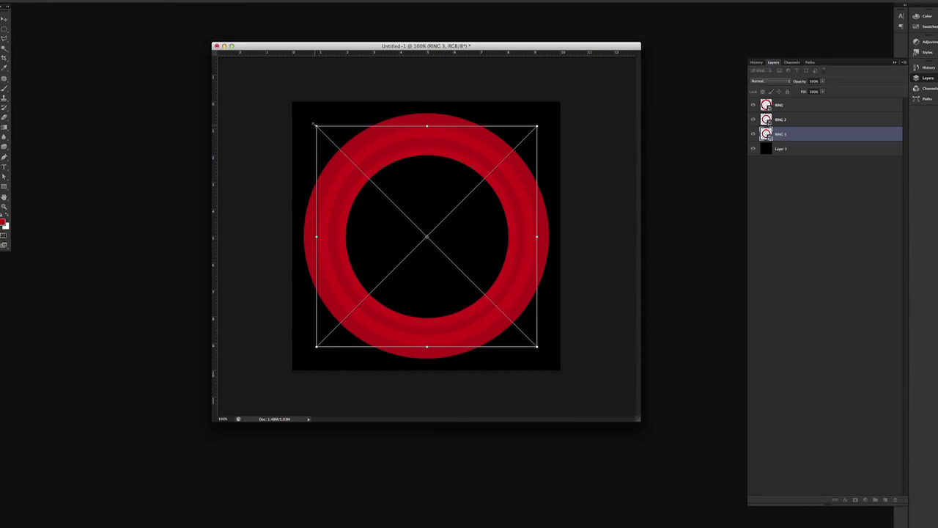
left_click_drag(313, 124, 332, 141)
left_click_drag(540, 348, 521, 324)
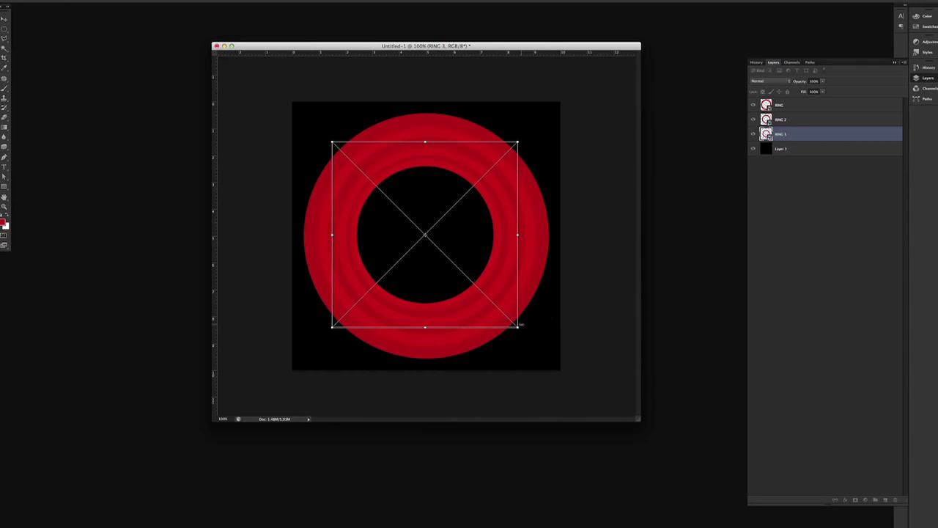
key("Return")
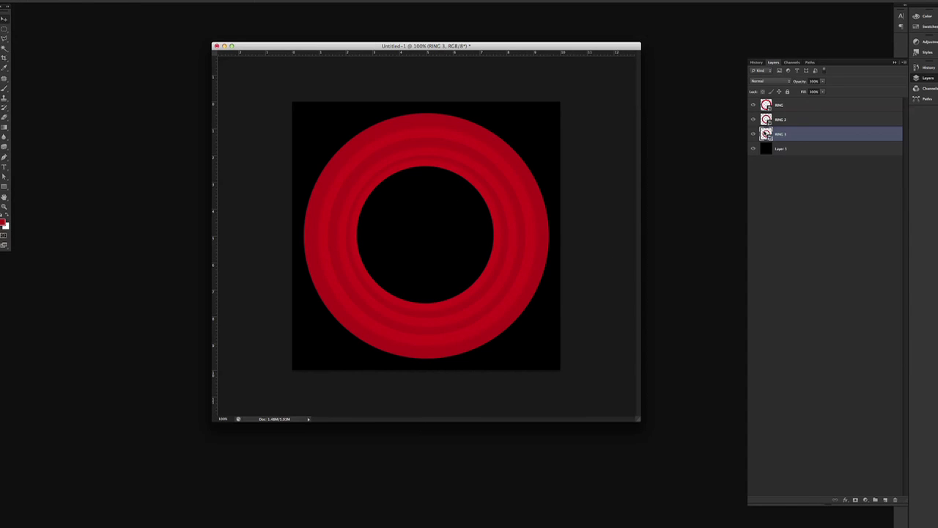
left_click_drag(792, 136, 885, 500)
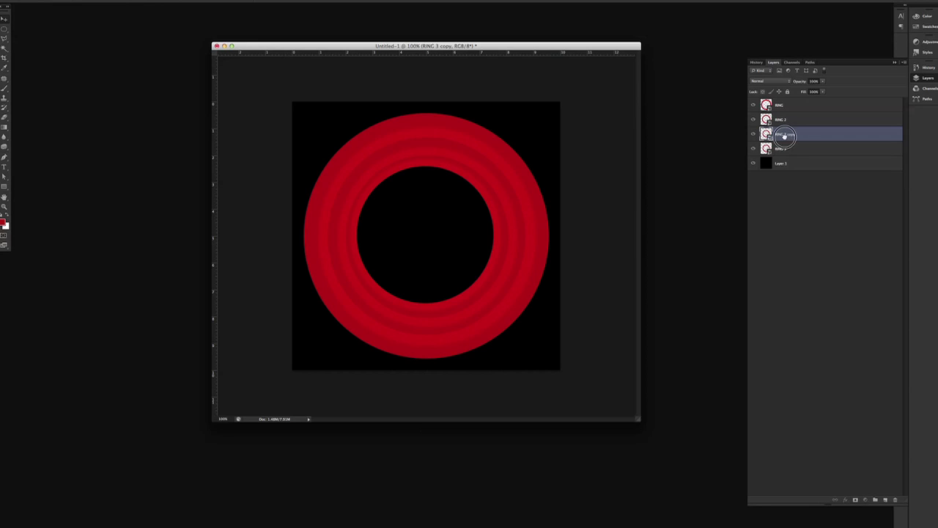
Move the RING 3 copy below RING 3 and rename it 'RING 4'.
left_click_drag(786, 135, 788, 157)
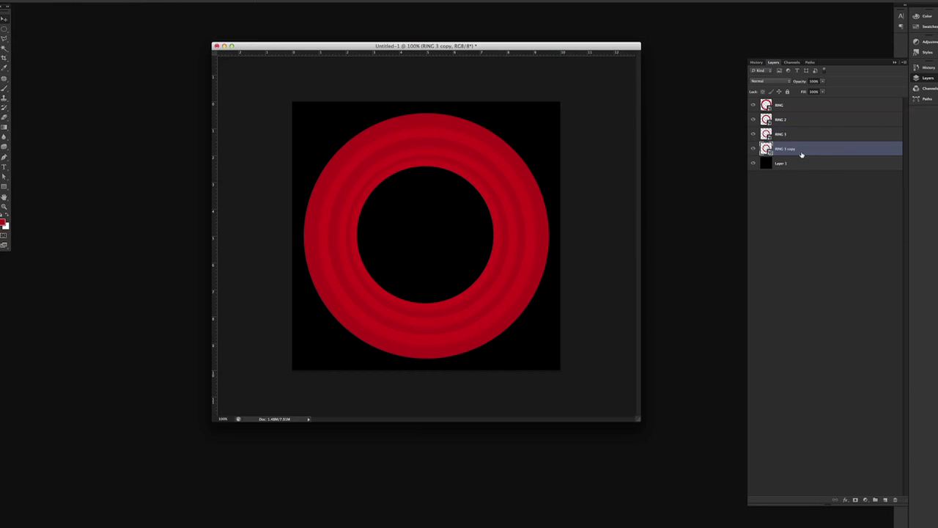
double_click(788, 150)
key("Right")
key("Return")
Scale RING 4 down to about 5.67 in wide, commit it, and duplicate the layer.
left_click(154, 1)
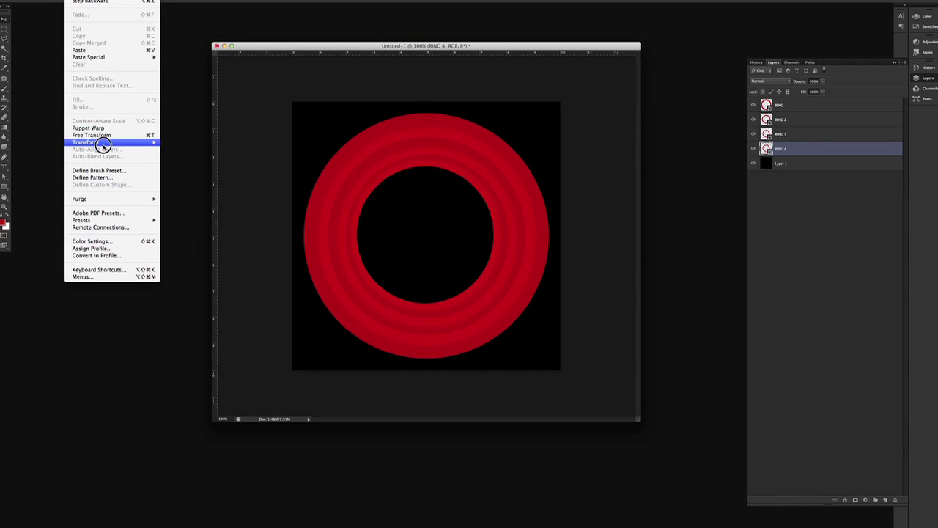
mouse_move(100, 142)
left_click(177, 155)
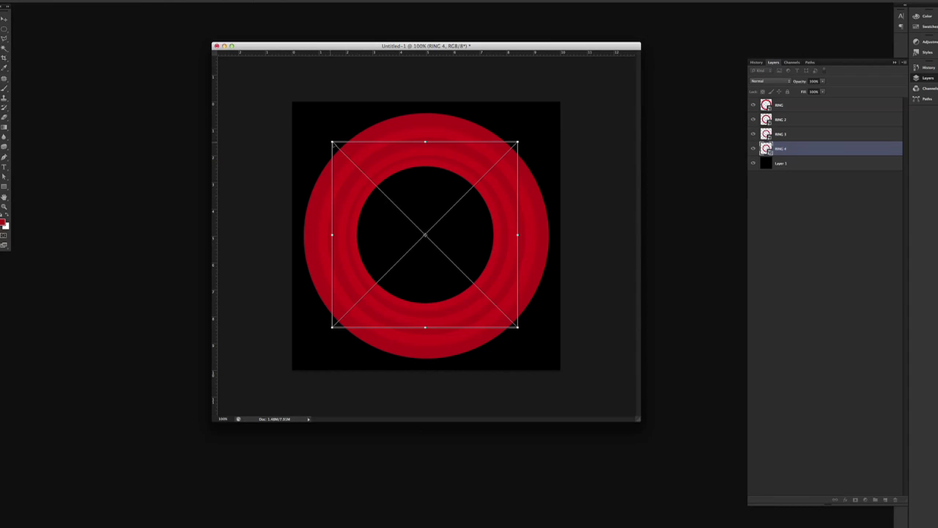
left_click_drag(332, 141, 346, 155)
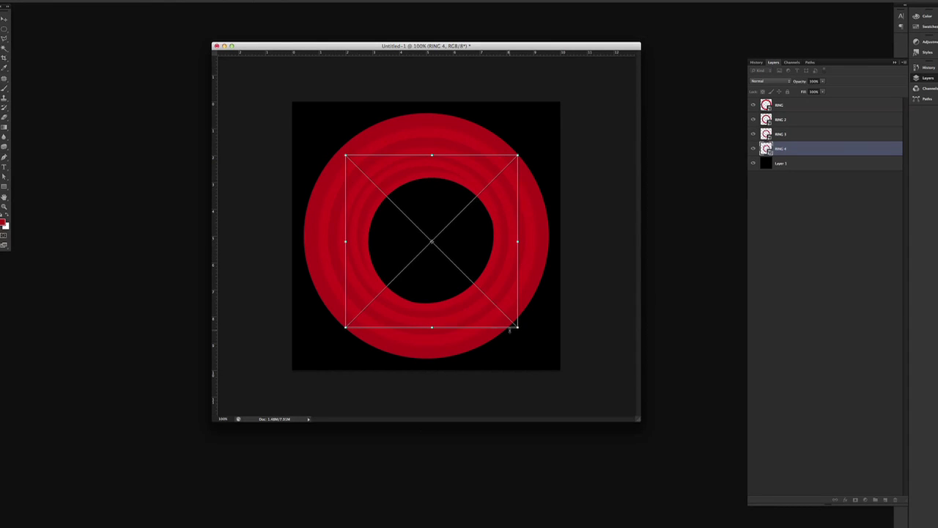
left_click_drag(518, 329, 503, 309)
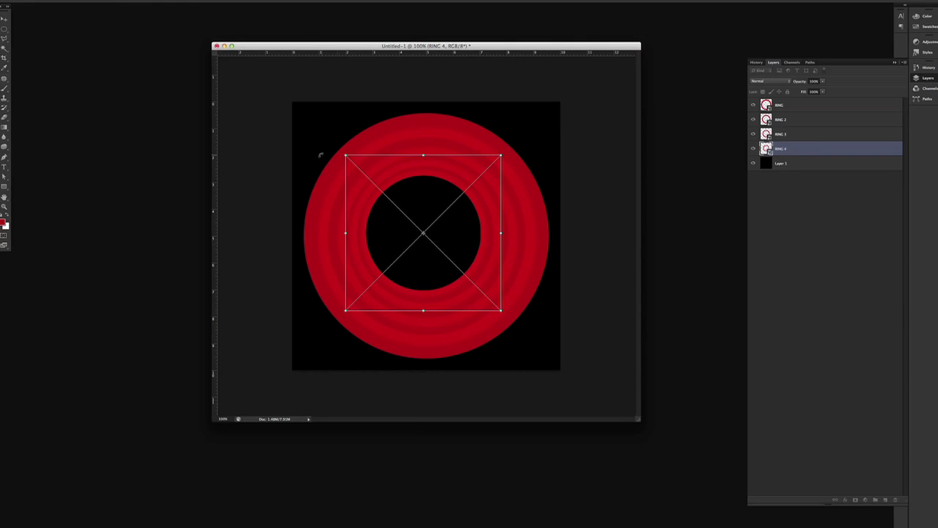
left_click_drag(346, 155, 348, 158)
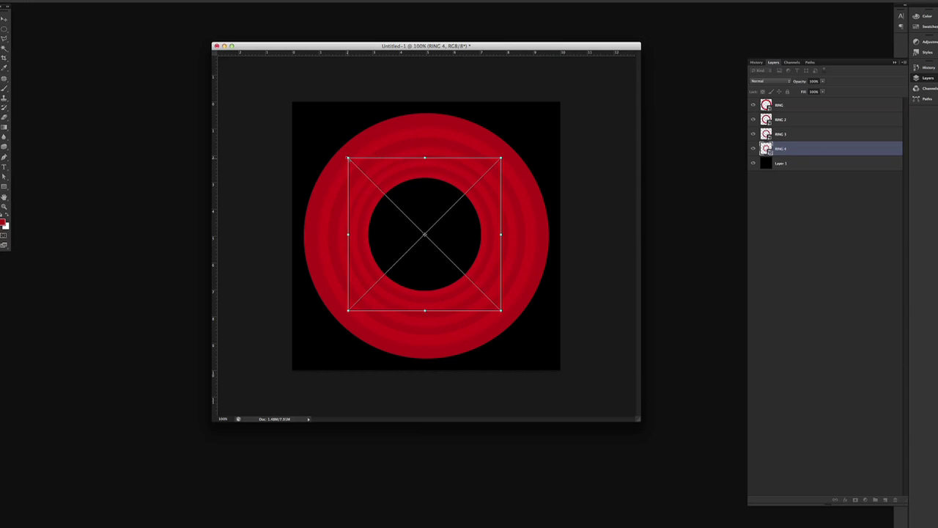
key("Return")
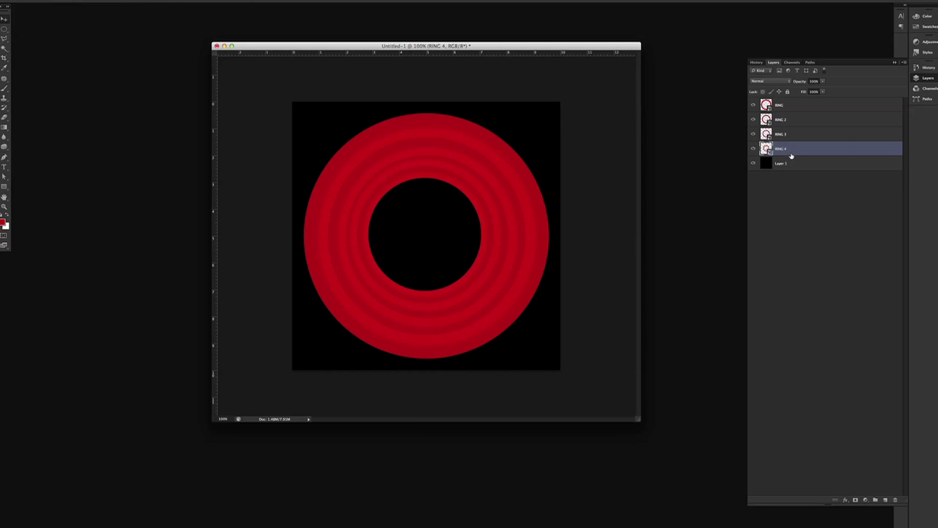
left_click_drag(791, 156, 887, 500)
Place the RING 4 copy below RING 4 and rename it 'RING 5'.
left_click_drag(813, 158, 812, 169)
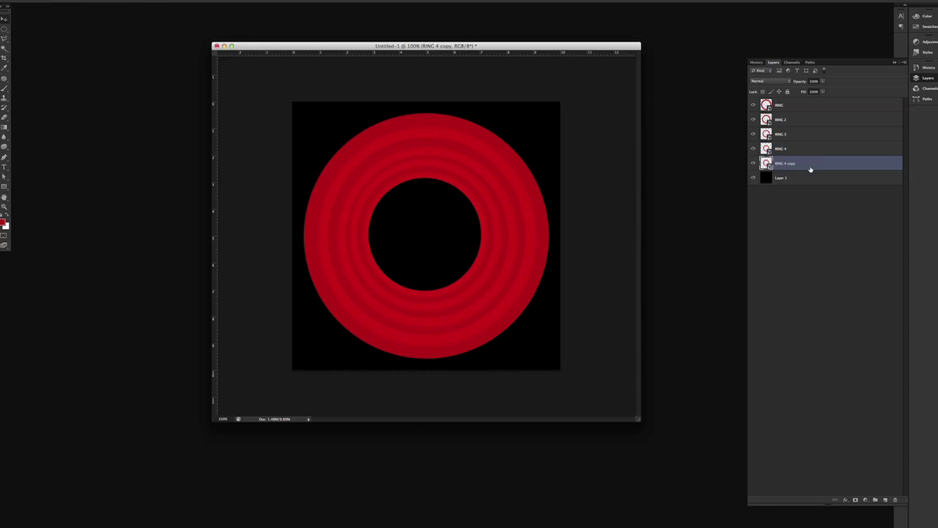
double_click(788, 162)
key("Return")
Scale RING 5 down to about 4.83 in, commit it, and begin selecting the ring layers.
left_click(77, 0)
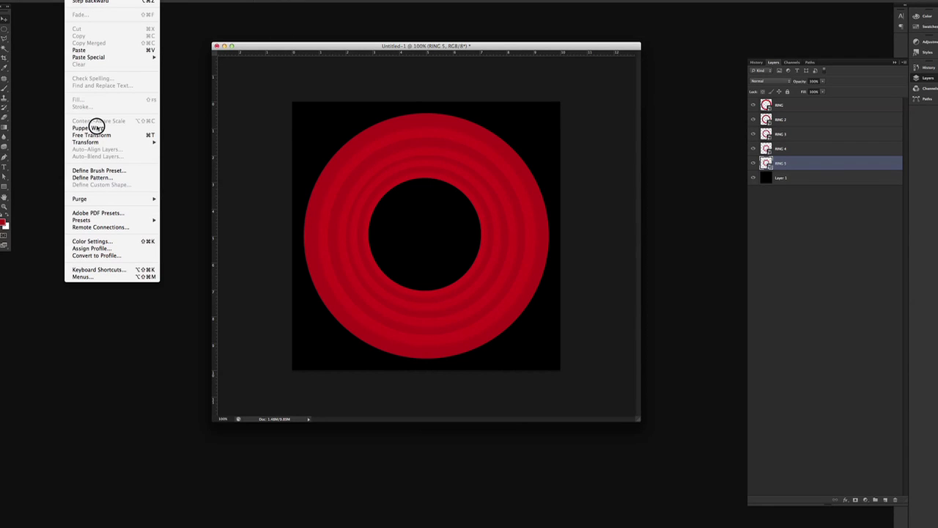
mouse_move(97, 142)
left_click(174, 156)
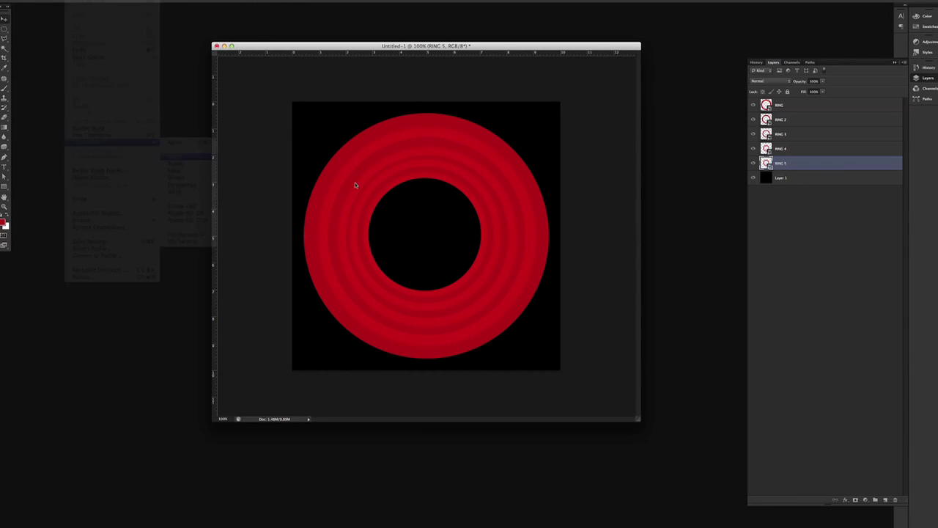
left_click_drag(349, 157, 358, 168)
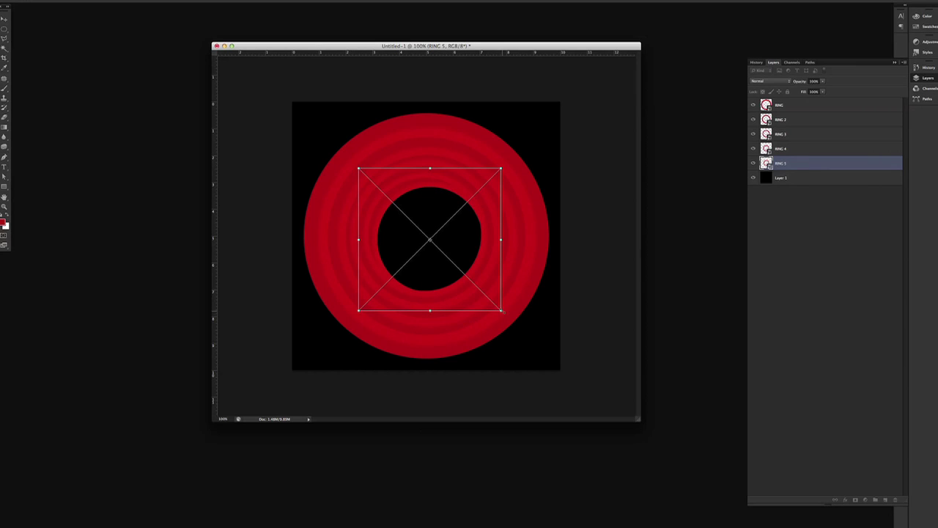
left_click_drag(500, 308, 489, 296)
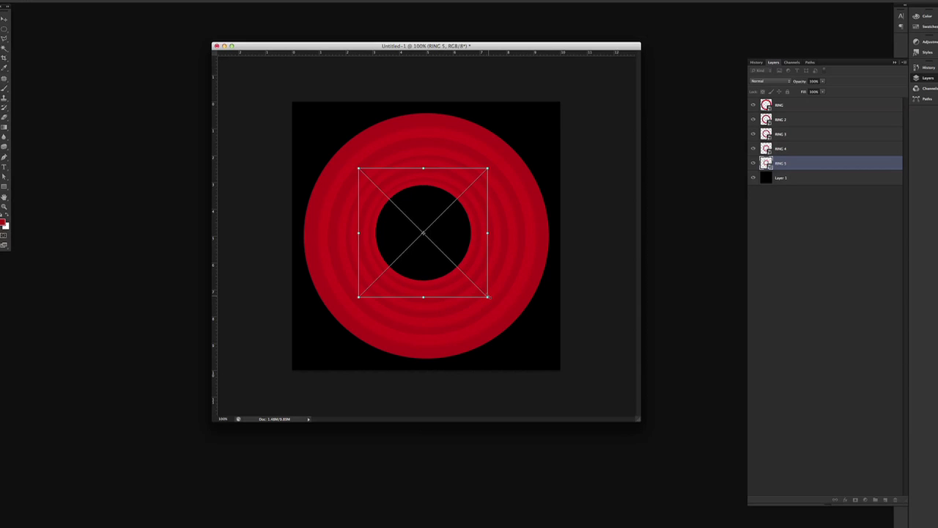
key("Return")
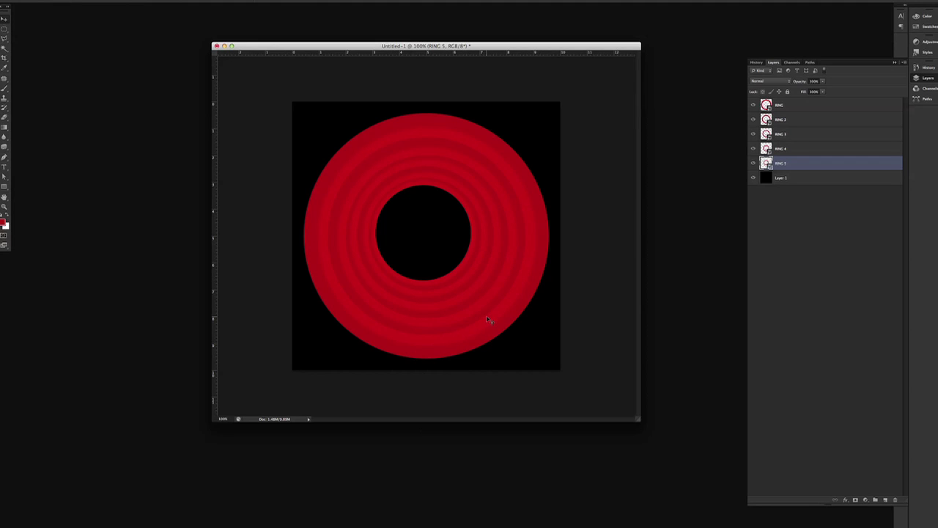
left_click(794, 150, "shift")
Select RING through RING 5 and align them on horizontal and vertical centres.
left_click(799, 134, "shift")
left_click(803, 120, "shift")
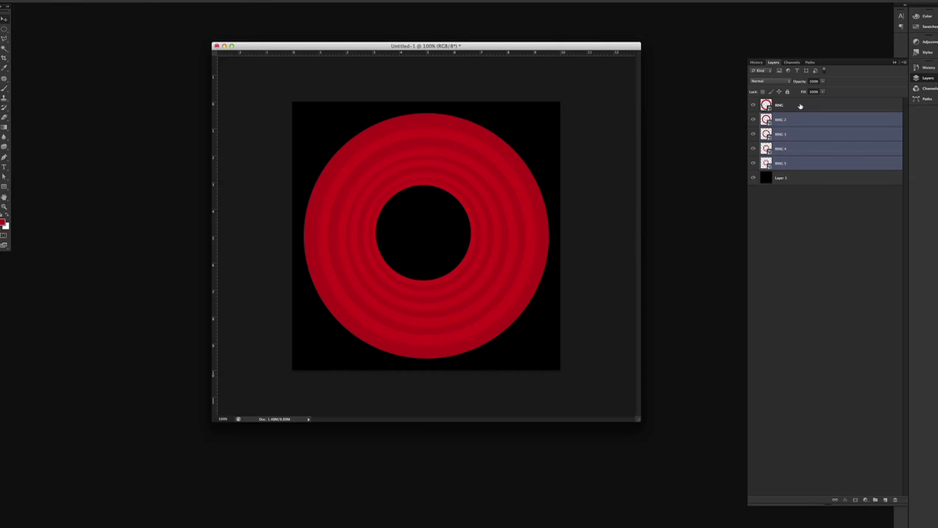
left_click(801, 107, "shift")
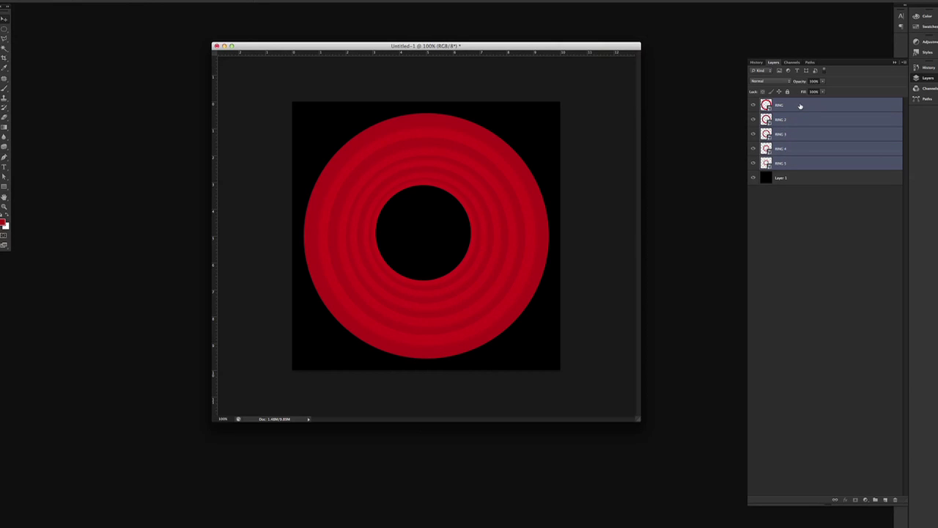
left_click(170, 3)
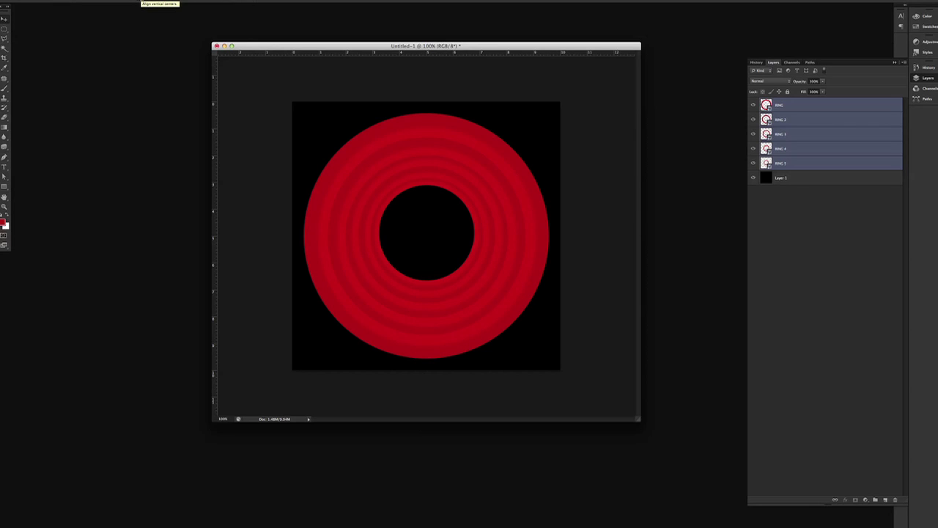
left_click(143, 1)
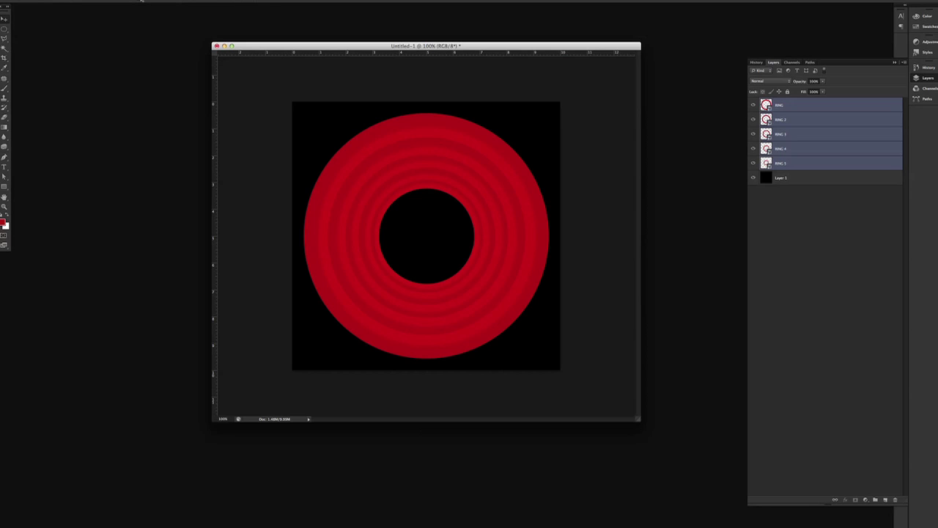